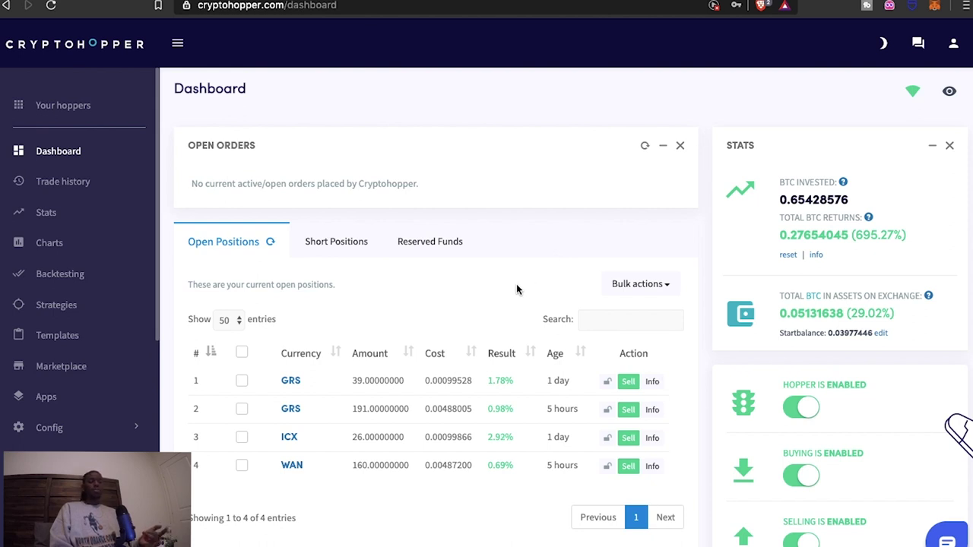
Scroll past the Latest 5 Sells panel and open the All trade history page.
{"action": "scroll", "coordinate": [516, 289], "scroll_direction": "down", "scroll_amount": 10}
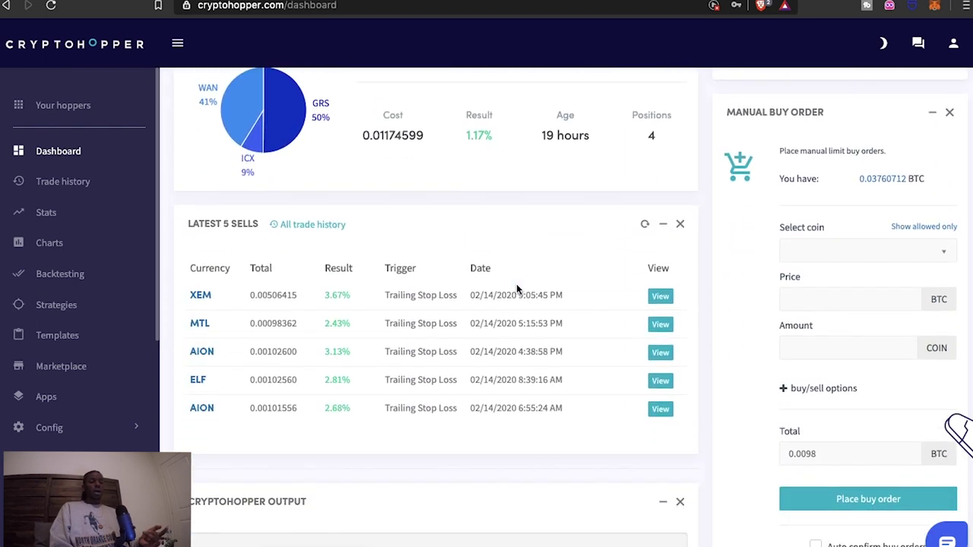
{"action": "scroll", "coordinate": [517, 286], "scroll_direction": "down", "scroll_amount": 1}
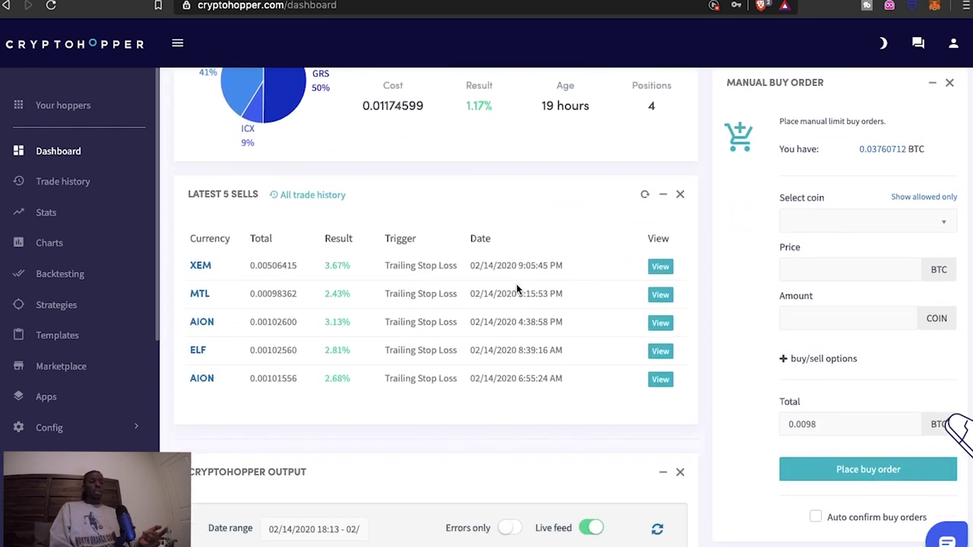
{"action": "left_click", "coordinate": [342, 204]}
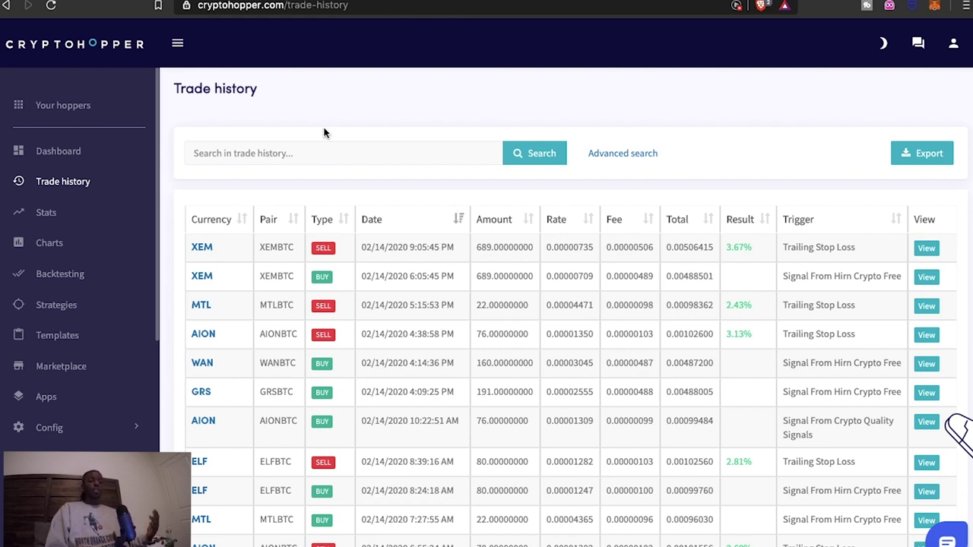
Scroll through the Trailing Stop Loss sells with gains from 2.43% to 3.67%.
{"action": "scroll", "coordinate": [324, 133], "scroll_direction": "down", "scroll_amount": 1}
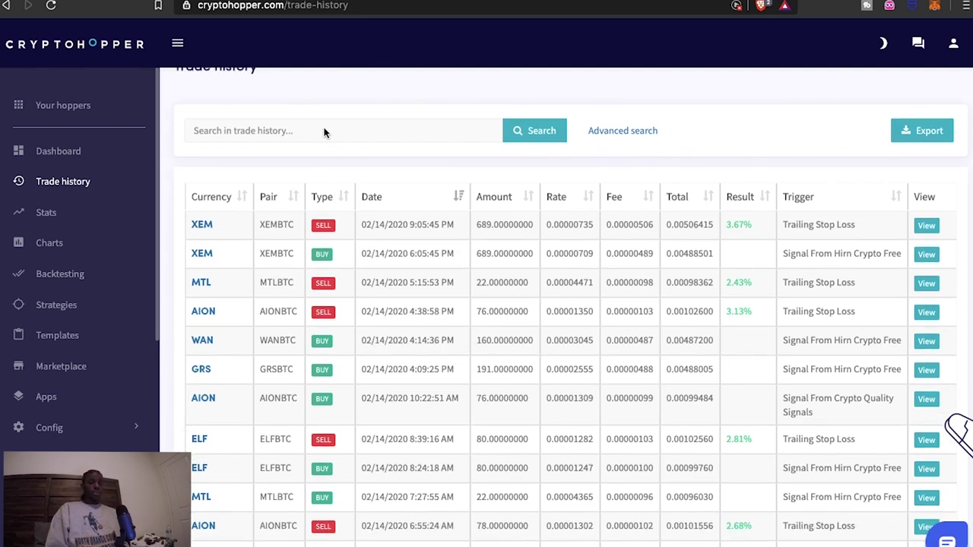
{"action": "scroll", "coordinate": [324, 133], "scroll_direction": "down", "scroll_amount": 3}
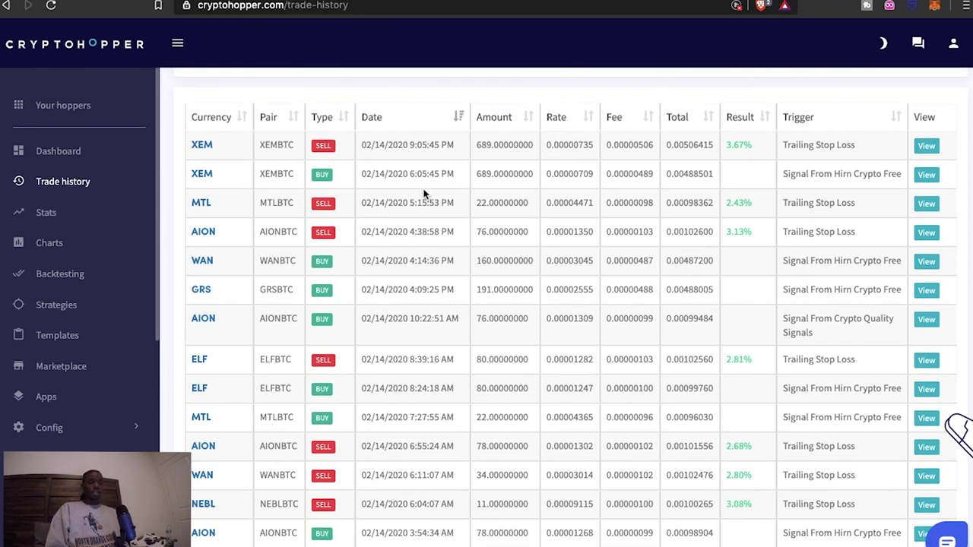
{"action": "scroll", "coordinate": [501, 216], "scroll_direction": "down", "scroll_amount": 2}
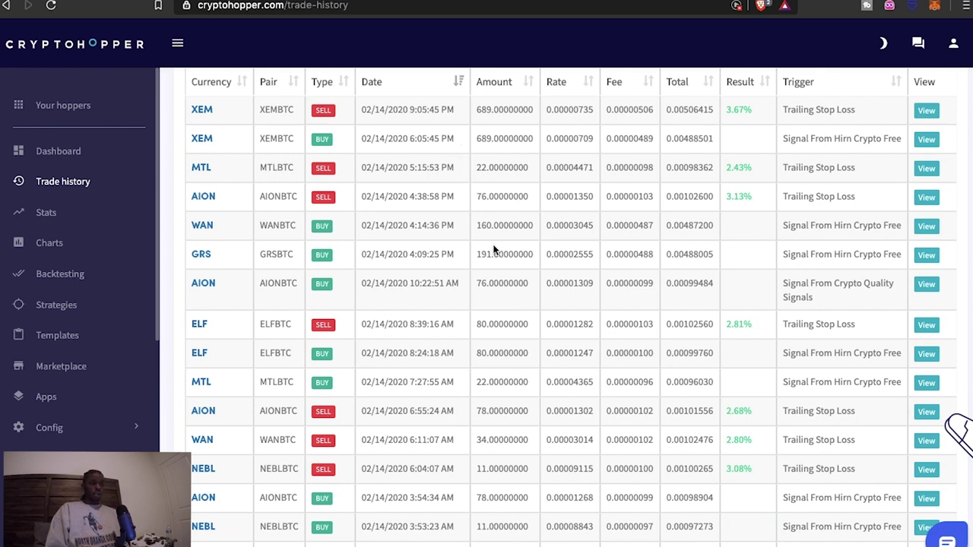
{"action": "scroll", "coordinate": [493, 250], "scroll_direction": "down", "scroll_amount": 1}
{"action": "scroll", "coordinate": [493, 250], "scroll_direction": "down", "scroll_amount": 5}
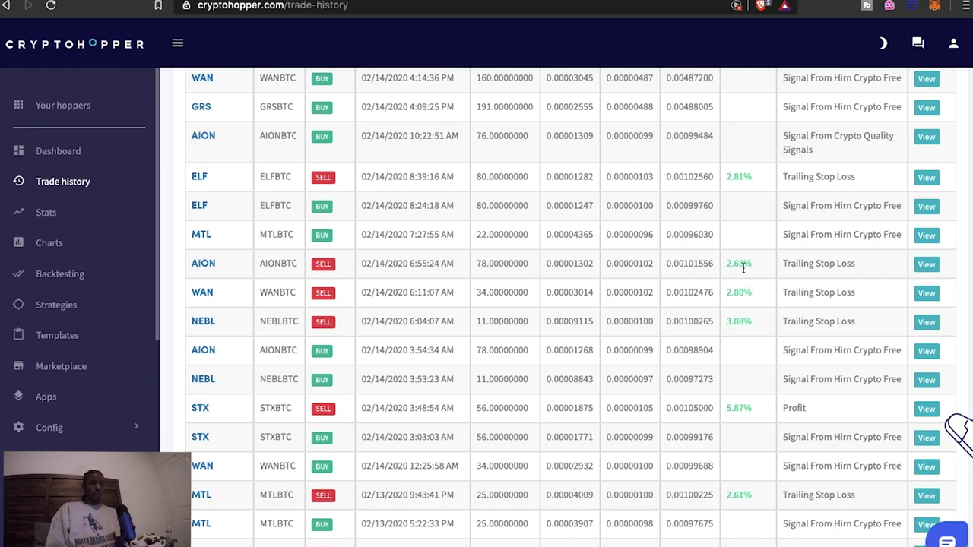
{"action": "scroll", "coordinate": [744, 268], "scroll_direction": "up", "scroll_amount": 1}
Scroll the trade history table back to the older 02/12 trades.
{"action": "scroll", "coordinate": [744, 228], "scroll_direction": "up", "scroll_amount": 1}
{"action": "scroll", "coordinate": [712, 221], "scroll_direction": "up", "scroll_amount": 2}
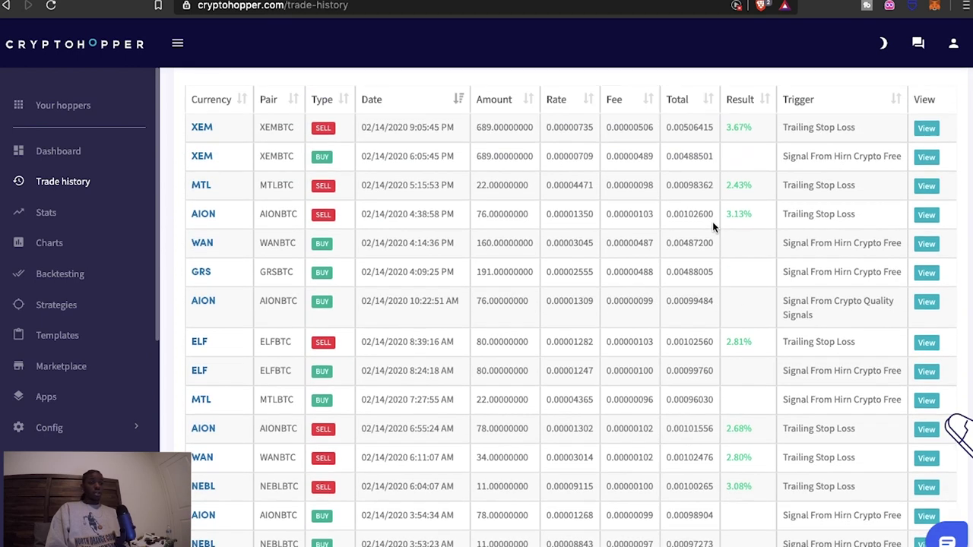
{"action": "scroll", "coordinate": [713, 221], "scroll_direction": "up", "scroll_amount": 1}
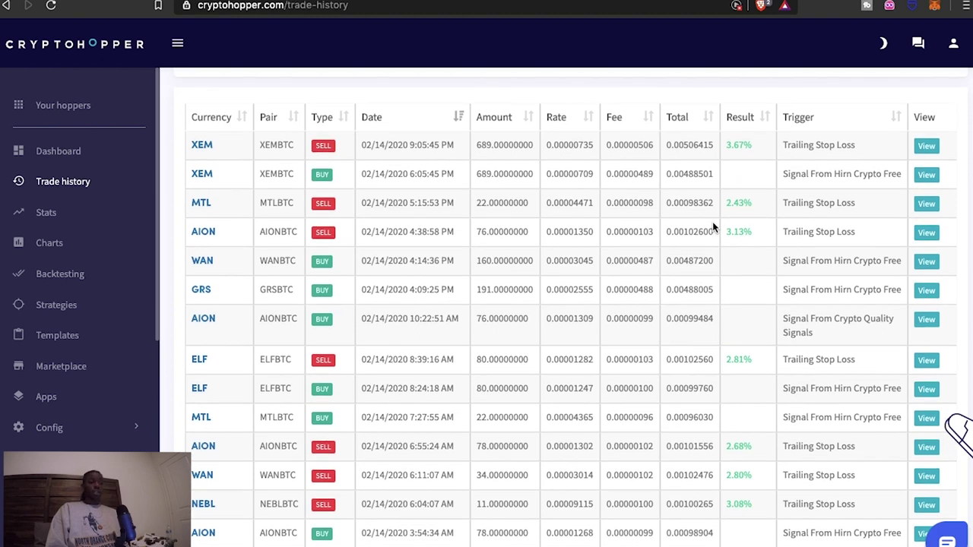
{"action": "scroll", "coordinate": [712, 221], "scroll_direction": "down", "scroll_amount": 1}
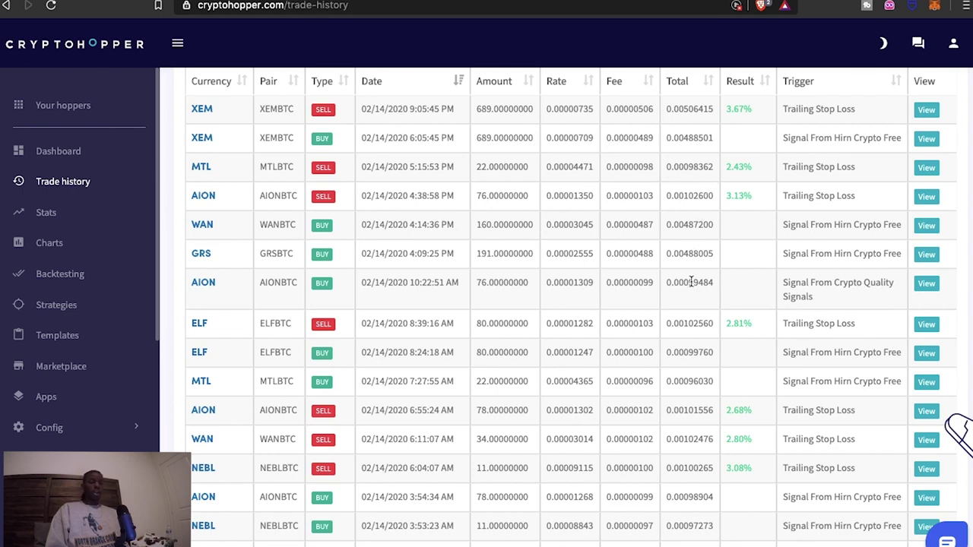
{"action": "scroll", "coordinate": [691, 282], "scroll_direction": "down", "scroll_amount": 10}
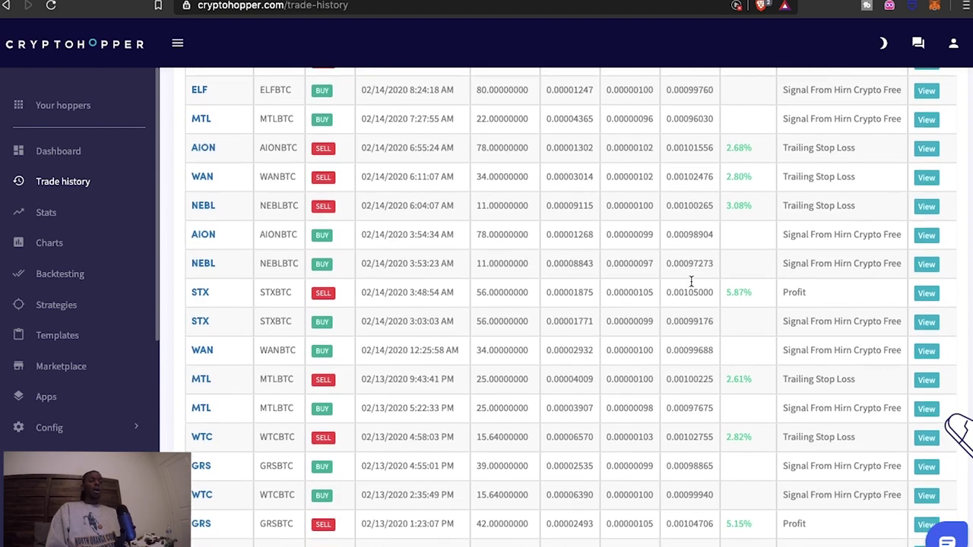
{"action": "scroll", "coordinate": [691, 282], "scroll_direction": "down", "scroll_amount": 1}
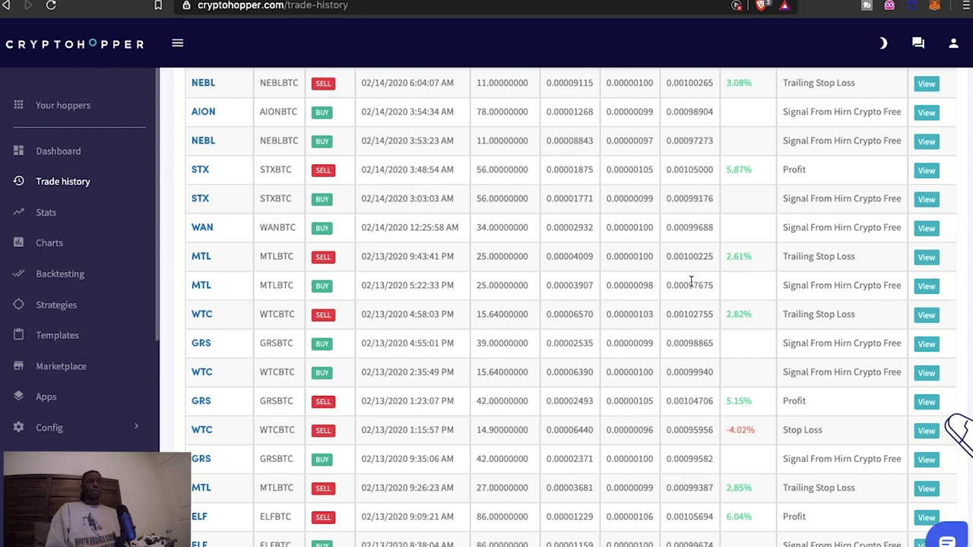
{"action": "scroll", "coordinate": [691, 282], "scroll_direction": "down", "scroll_amount": 2}
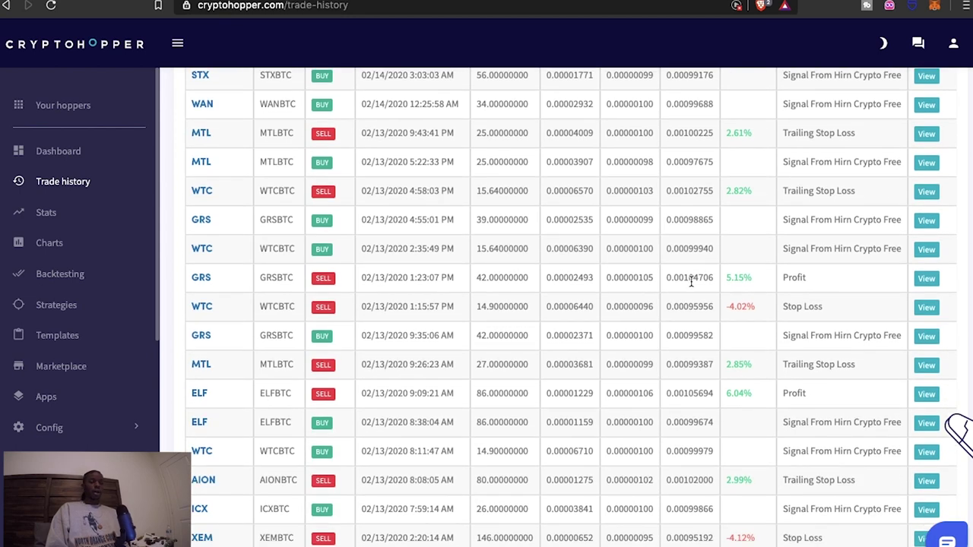
{"action": "scroll", "coordinate": [691, 282], "scroll_direction": "down", "scroll_amount": 3}
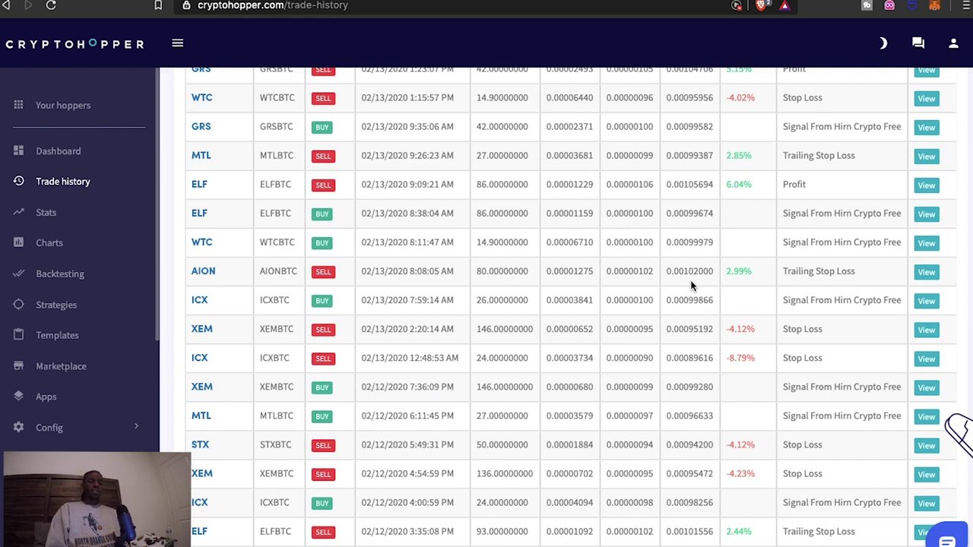
{"action": "scroll", "coordinate": [691, 286], "scroll_direction": "down", "scroll_amount": 1}
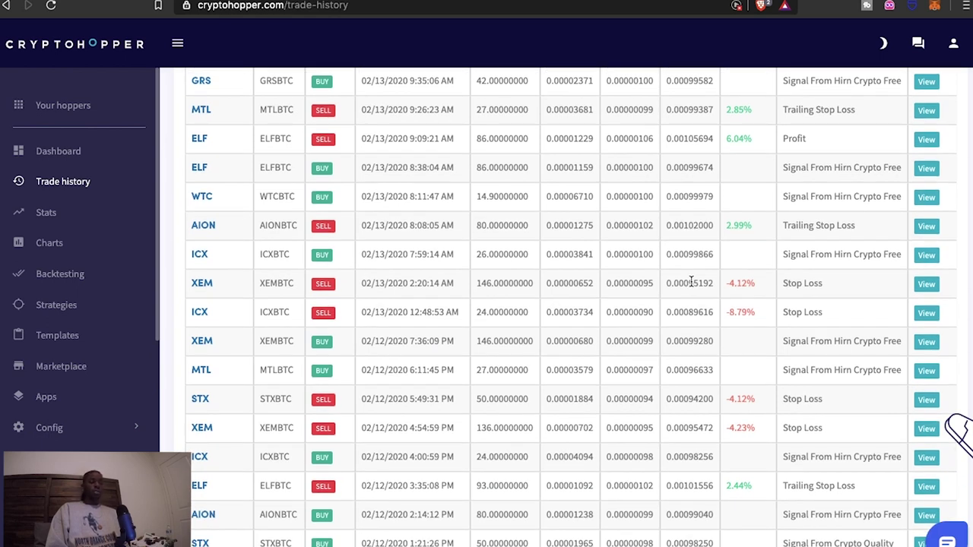
{"action": "scroll", "coordinate": [691, 282], "scroll_direction": "down", "scroll_amount": 3}
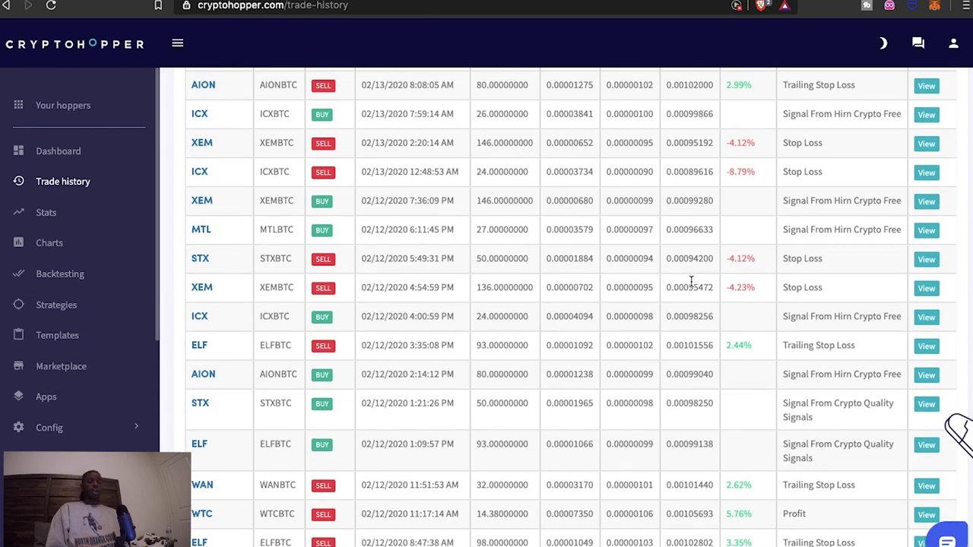
Expand Config to show Buy settings: 0.5 bid, 10 max open positions, 10.2% per coin.
{"action": "scroll", "coordinate": [691, 282], "scroll_direction": "down", "scroll_amount": 5}
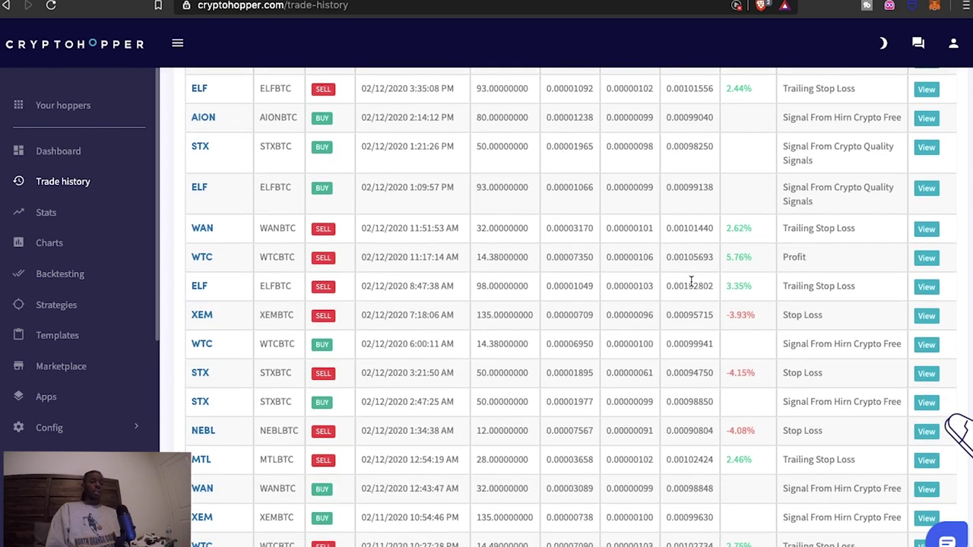
{"action": "scroll", "coordinate": [691, 282], "scroll_direction": "down", "scroll_amount": 1}
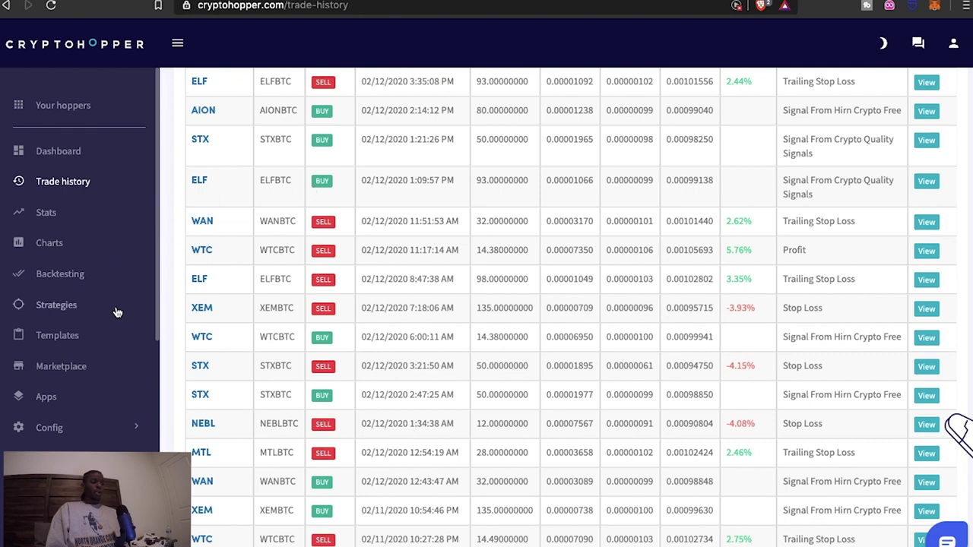
{"action": "left_click", "coordinate": [85, 432]}
{"action": "left_click", "coordinate": [75, 453]}
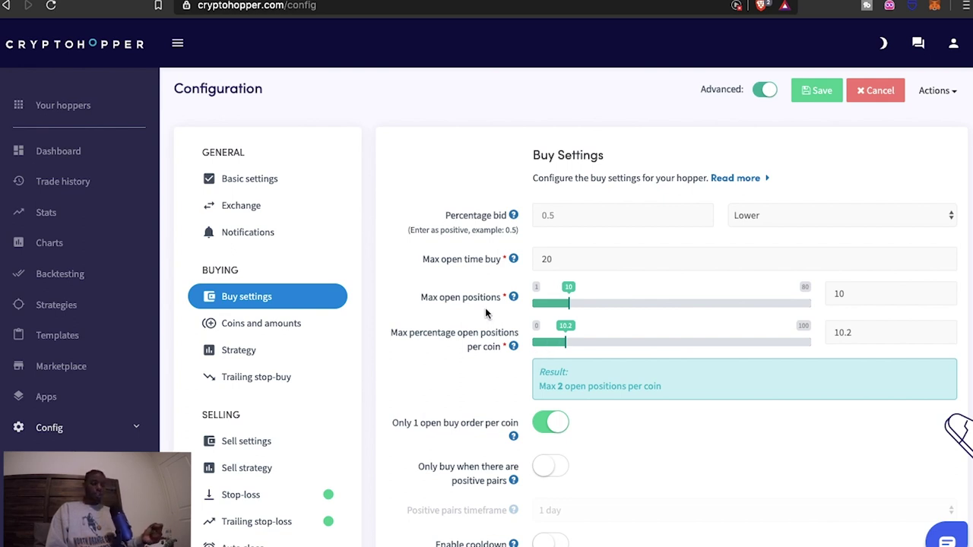
Show Coins and amounts (BTC base, 10 coins, 2% buy) and pick ETH and LTC.
{"action": "left_click", "coordinate": [293, 326]}
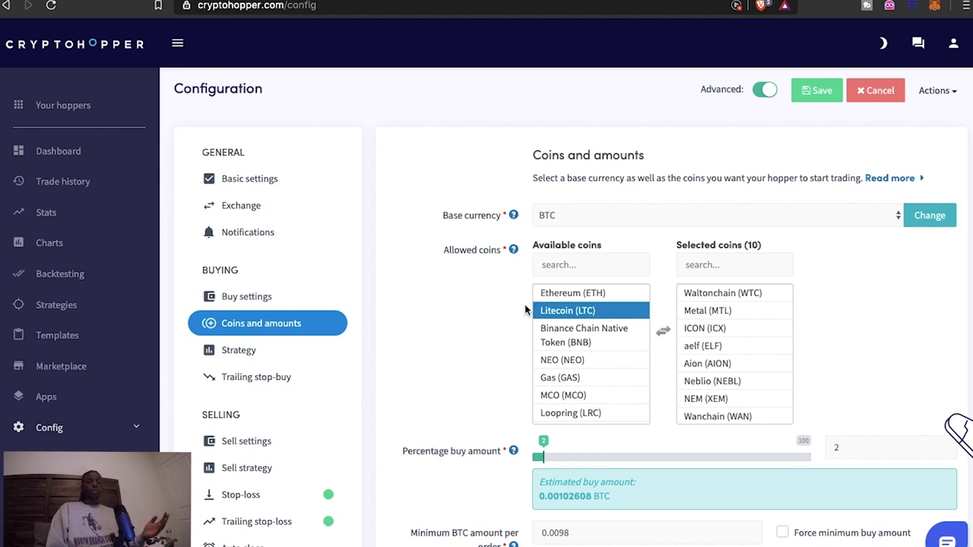
{"action": "left_click", "coordinate": [555, 293]}
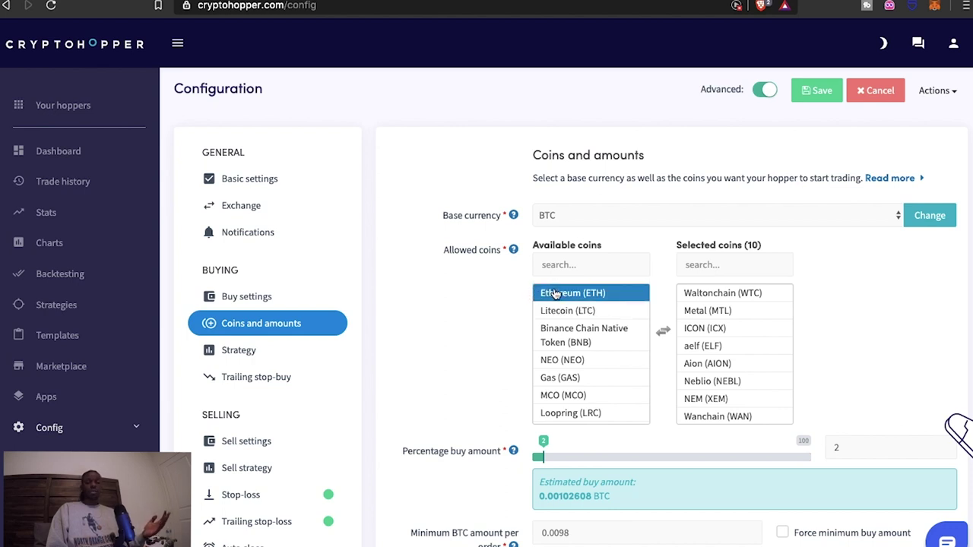
{"action": "left_click", "coordinate": [620, 311]}
{"action": "left_click", "coordinate": [578, 293]}
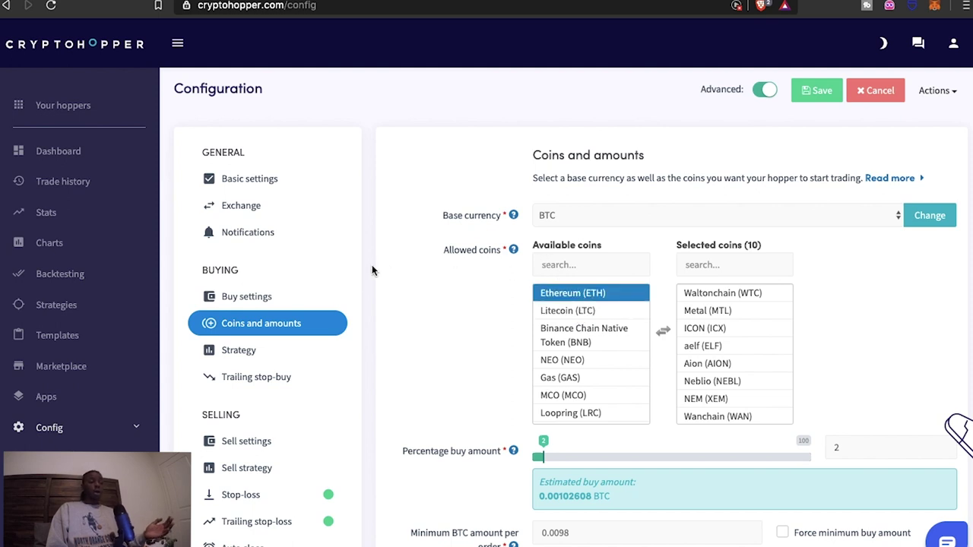
Review the Basic, Exchange, Notifications, Buy, Strategy and Trailing stop-buy settings.
{"action": "left_click", "coordinate": [282, 188]}
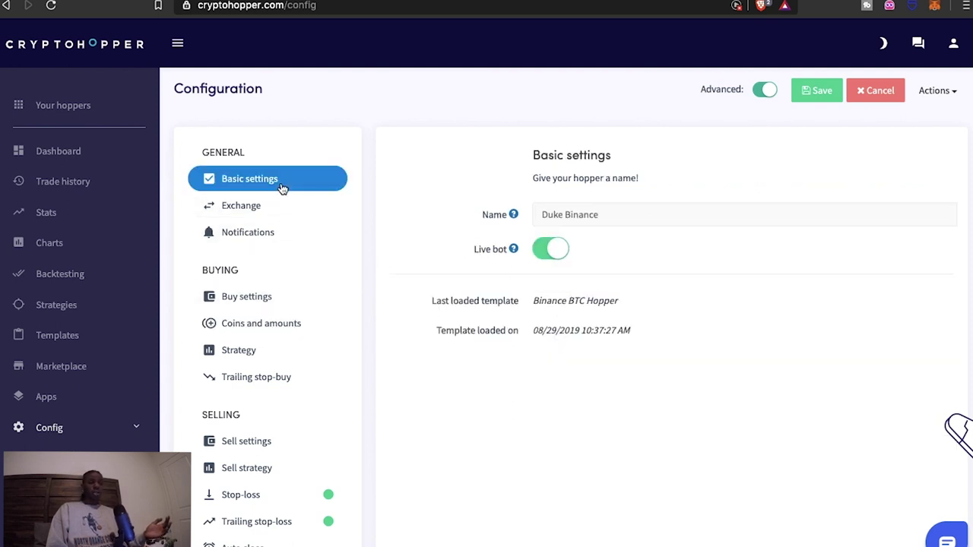
{"action": "left_click", "coordinate": [280, 207]}
{"action": "left_click", "coordinate": [278, 236]}
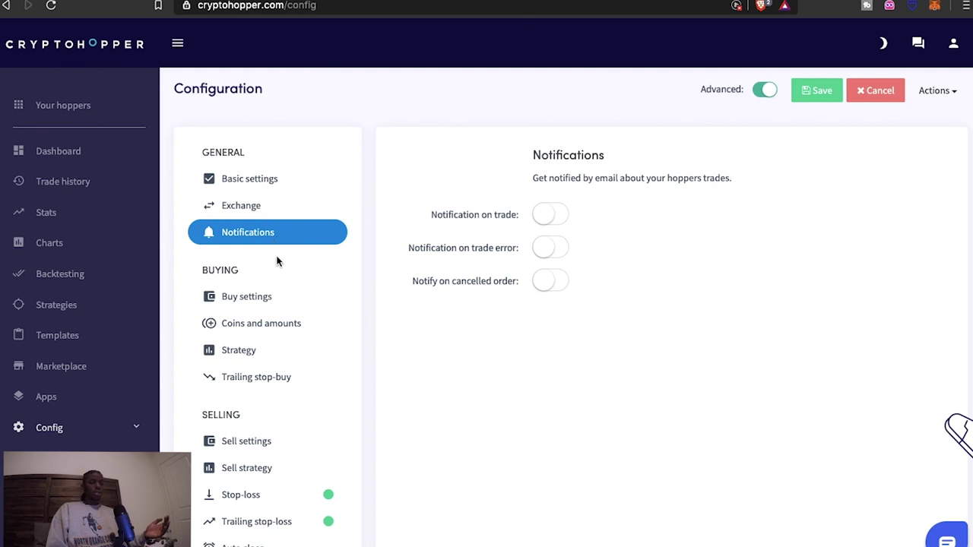
{"action": "left_click", "coordinate": [276, 304]}
{"action": "left_click", "coordinate": [276, 348]}
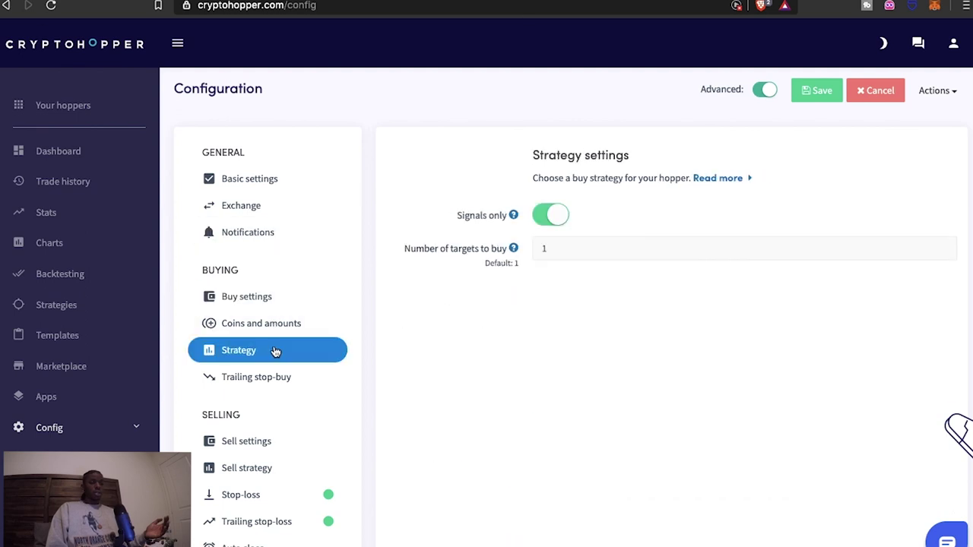
{"action": "left_click", "coordinate": [283, 376]}
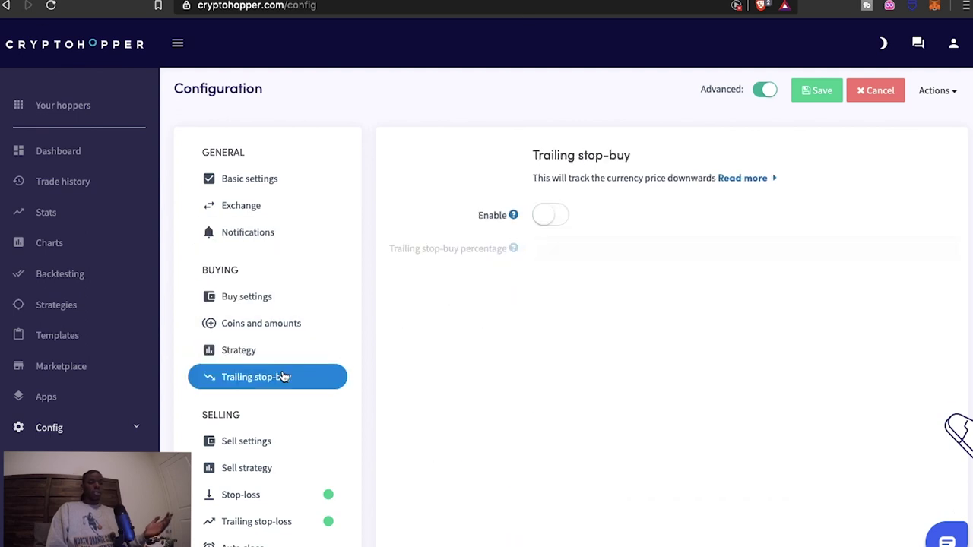
Review the Sell, Stop-loss and Trailing stop-loss settings, then show the subscribed signals.
{"action": "scroll", "coordinate": [283, 378], "scroll_direction": "down", "scroll_amount": 2}
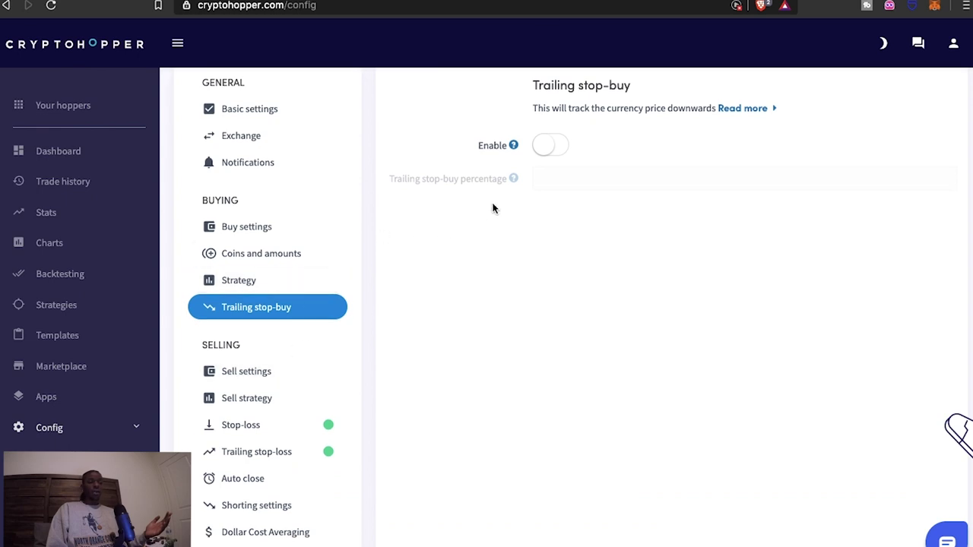
{"action": "left_click", "coordinate": [291, 373]}
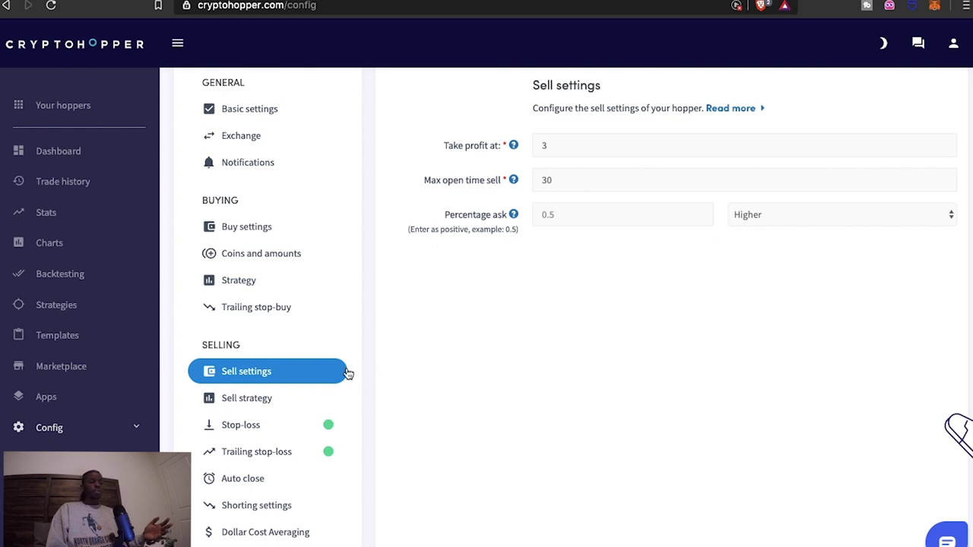
{"action": "left_click", "coordinate": [294, 425]}
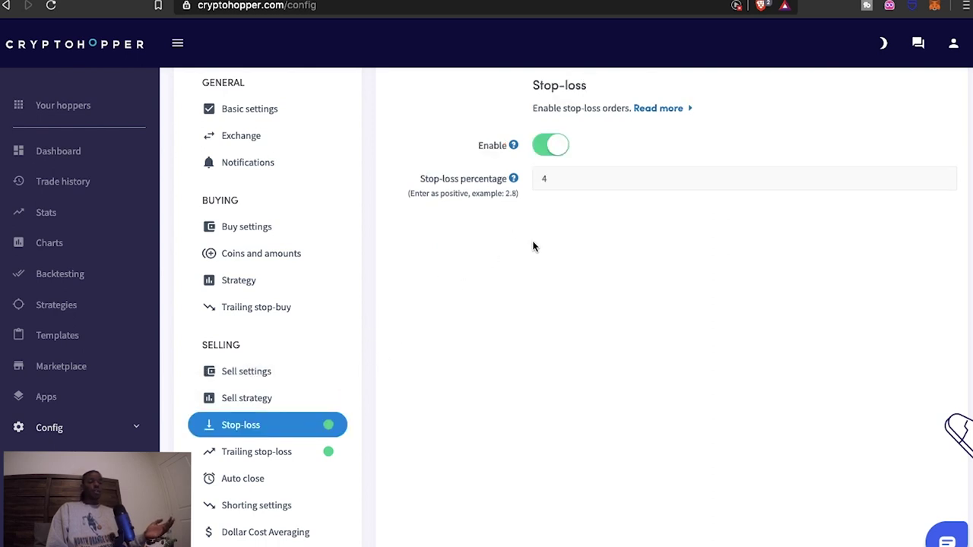
{"action": "scroll", "coordinate": [301, 384], "scroll_direction": "down", "scroll_amount": 1}
{"action": "left_click", "coordinate": [285, 407]}
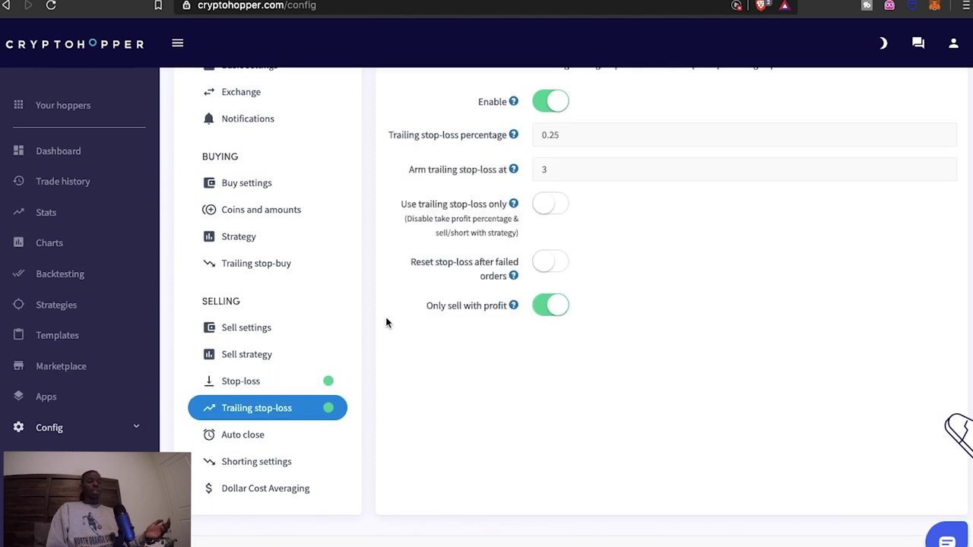
{"action": "scroll", "coordinate": [386, 323], "scroll_direction": "up", "scroll_amount": 2}
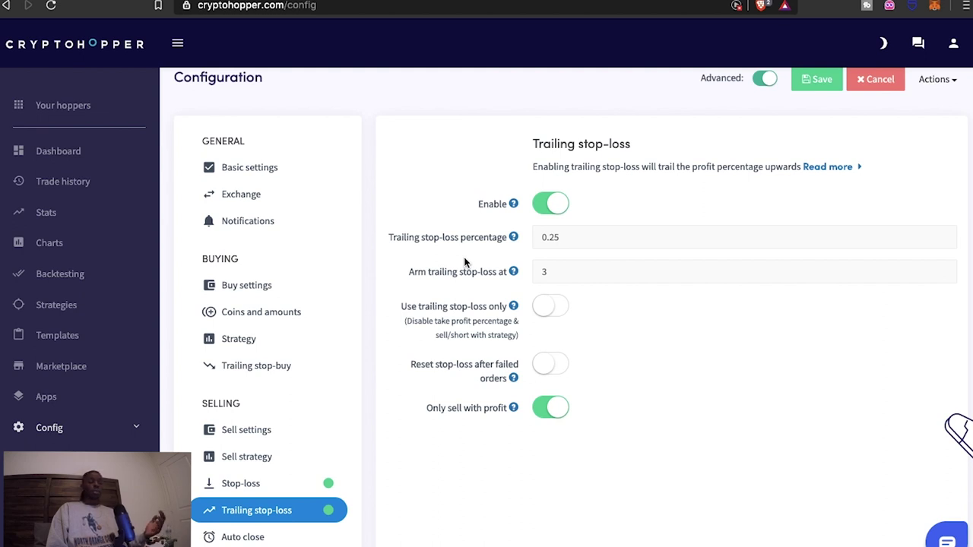
{"action": "scroll", "coordinate": [465, 263], "scroll_direction": "down", "scroll_amount": 2}
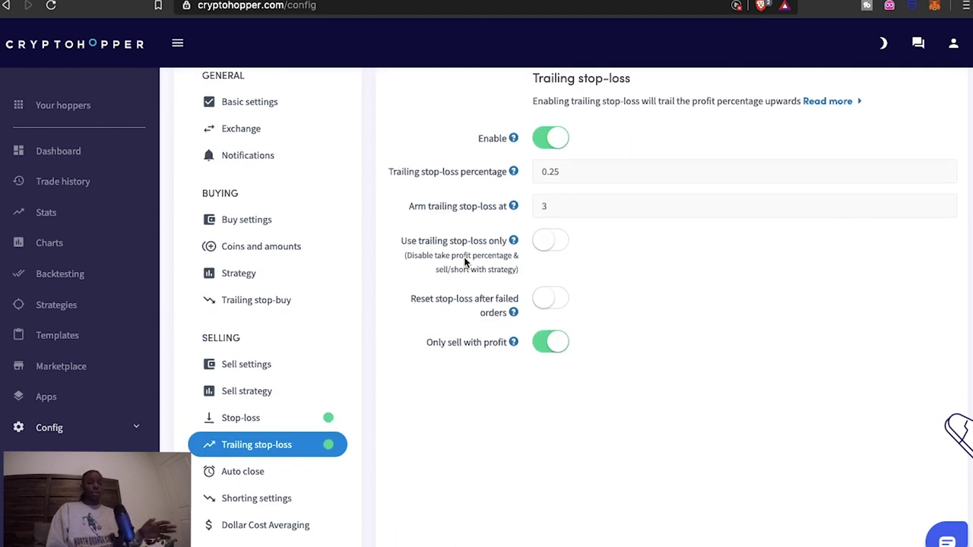
{"action": "scroll", "coordinate": [465, 263], "scroll_direction": "up", "scroll_amount": 1}
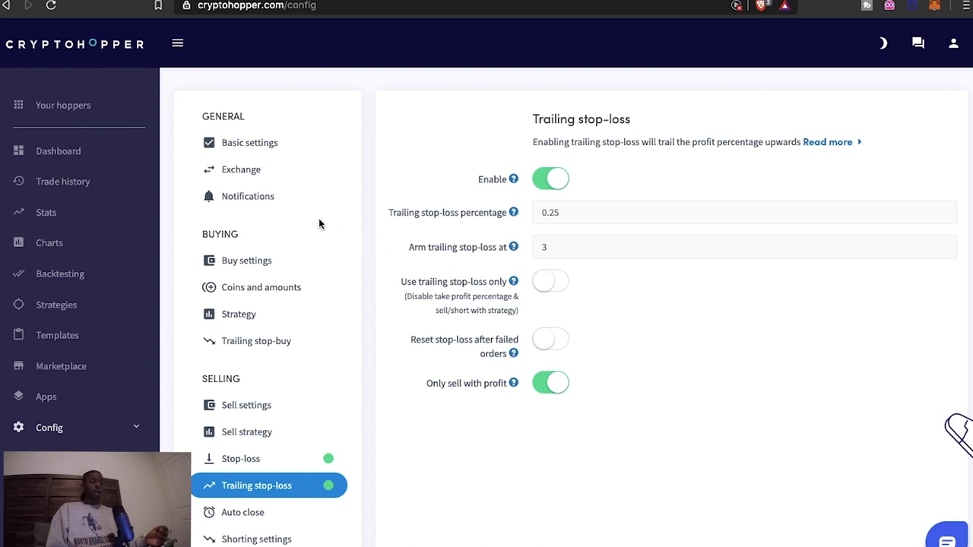
{"action": "left_click", "coordinate": [238, 314]}
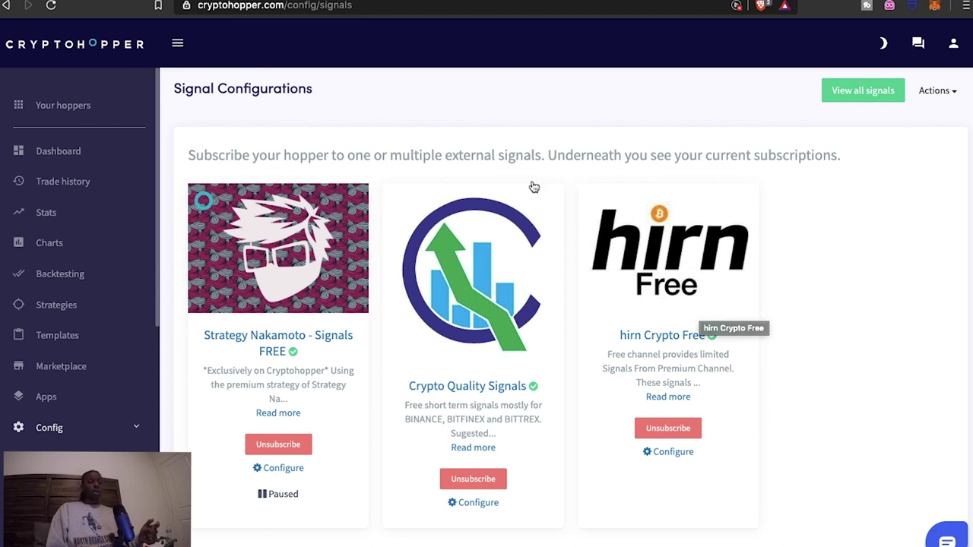
Open the Statistics page showing buy/sell charts and the 0.65428576 BTC investment.
{"action": "left_click", "coordinate": [70, 211]}
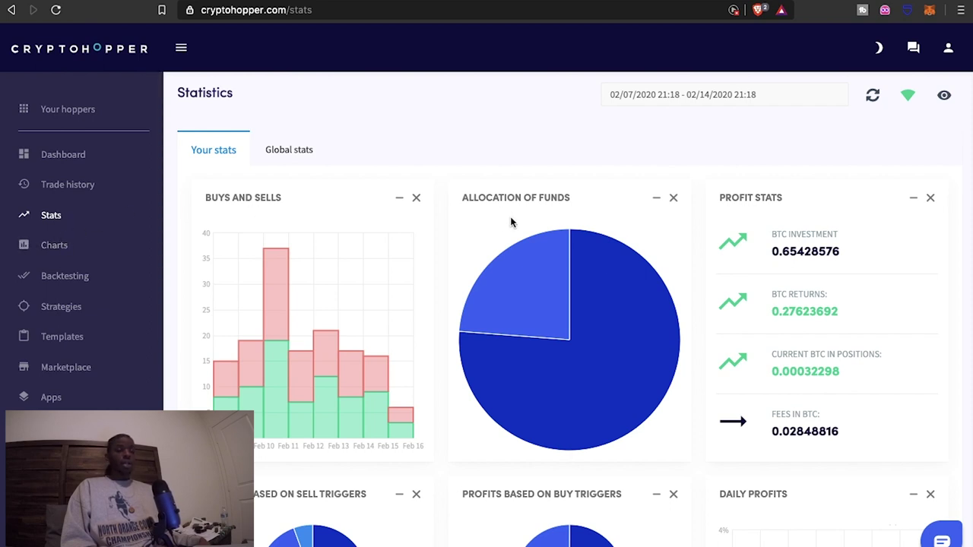
Inspect sell-trigger stats: Profit 4 at 5.70%, Trailing Stop Loss 47 at 2.96%, Stop Loss 21 at -4.40%.
{"action": "scroll", "coordinate": [510, 221], "scroll_direction": "down", "scroll_amount": 1}
{"action": "scroll", "coordinate": [510, 219], "scroll_direction": "down", "scroll_amount": 5}
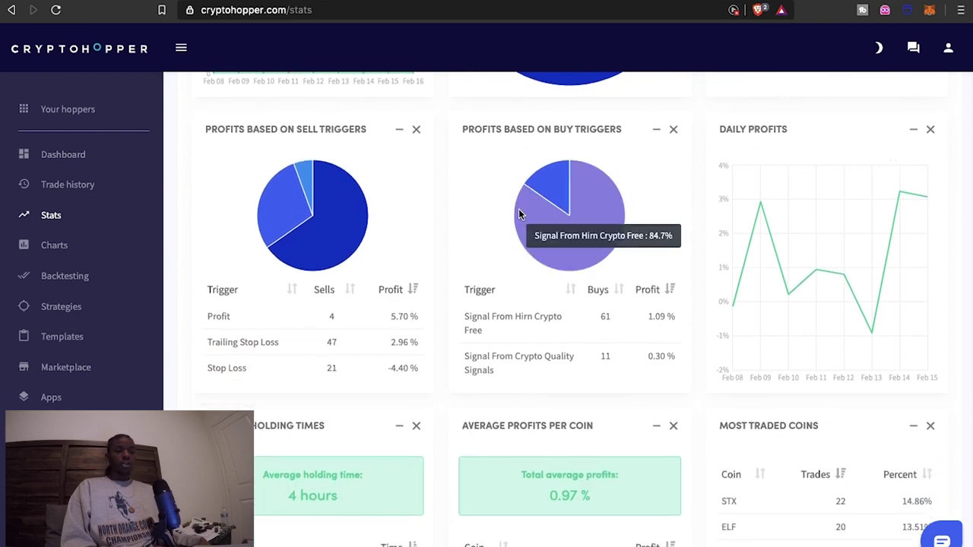
{"action": "mouse_move", "coordinate": [547, 192]}
{"action": "mouse_move", "coordinate": [875, 333]}
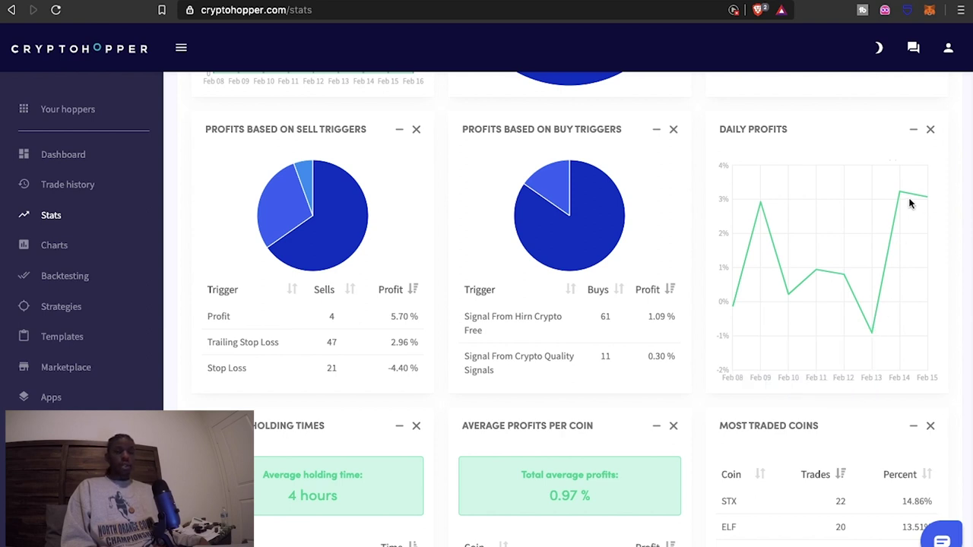
{"action": "mouse_move", "coordinate": [899, 196]}
{"action": "mouse_move", "coordinate": [929, 202]}
{"action": "mouse_move", "coordinate": [759, 204]}
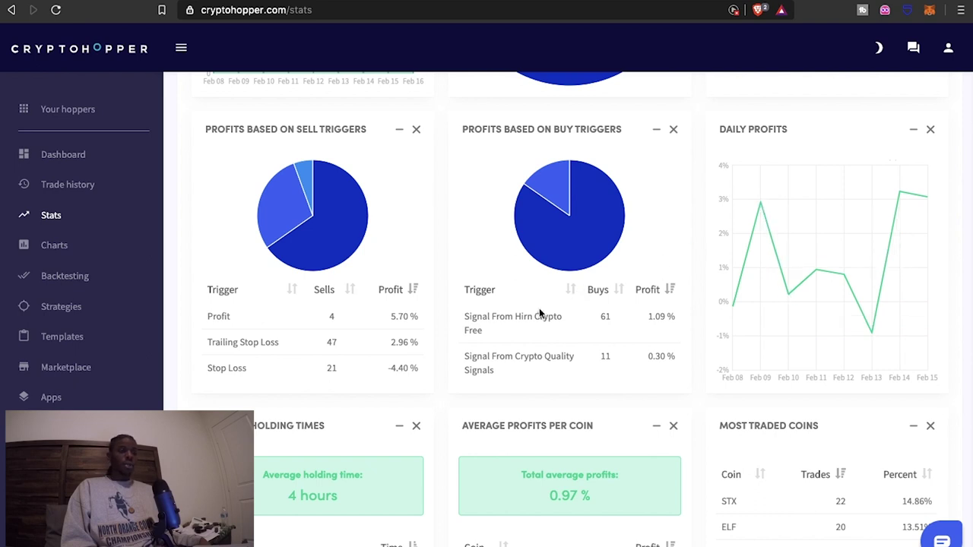
{"action": "scroll", "coordinate": [401, 349], "scroll_direction": "up", "scroll_amount": 1}
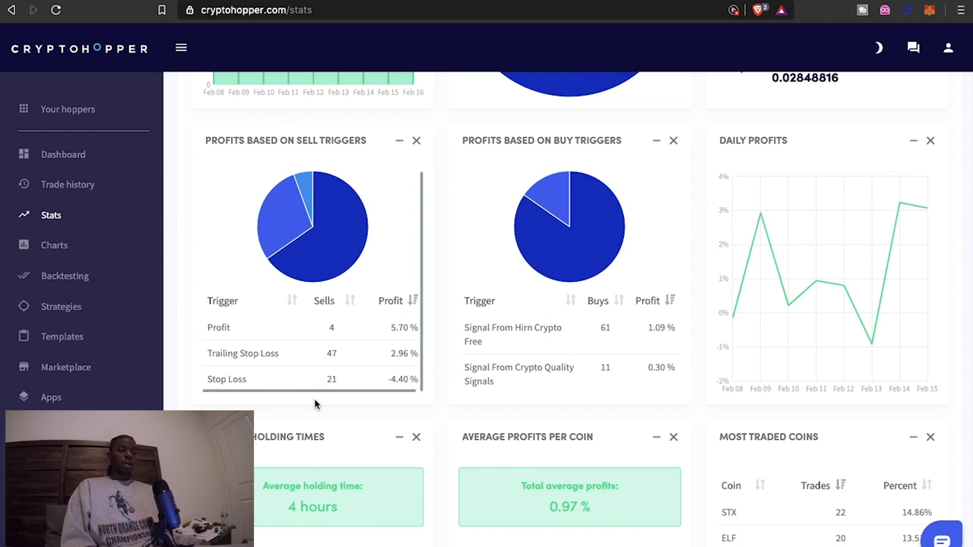
{"action": "scroll", "coordinate": [326, 367], "scroll_direction": "right", "scroll_amount": 1}
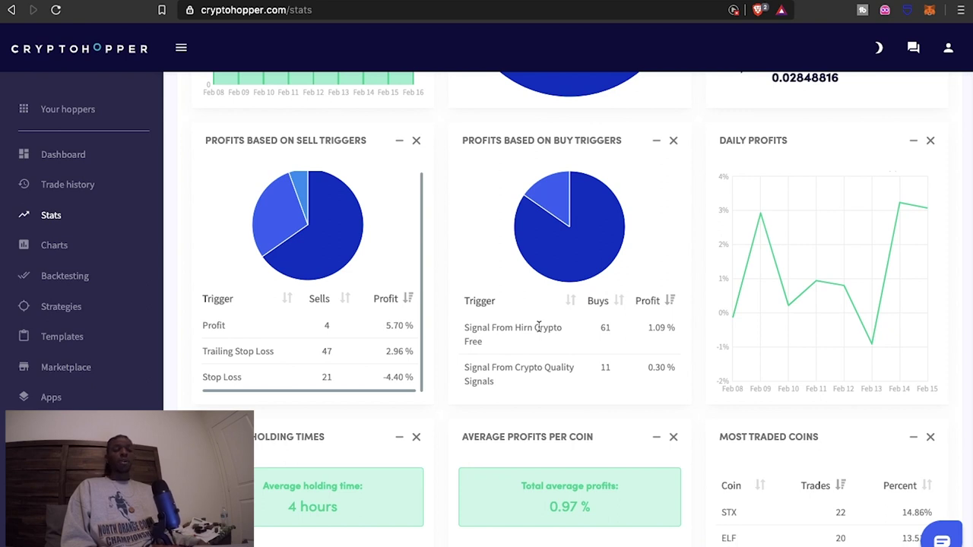
{"action": "scroll", "coordinate": [537, 327], "scroll_direction": "down", "scroll_amount": 2}
{"action": "scroll", "coordinate": [539, 326], "scroll_direction": "down", "scroll_amount": 1}
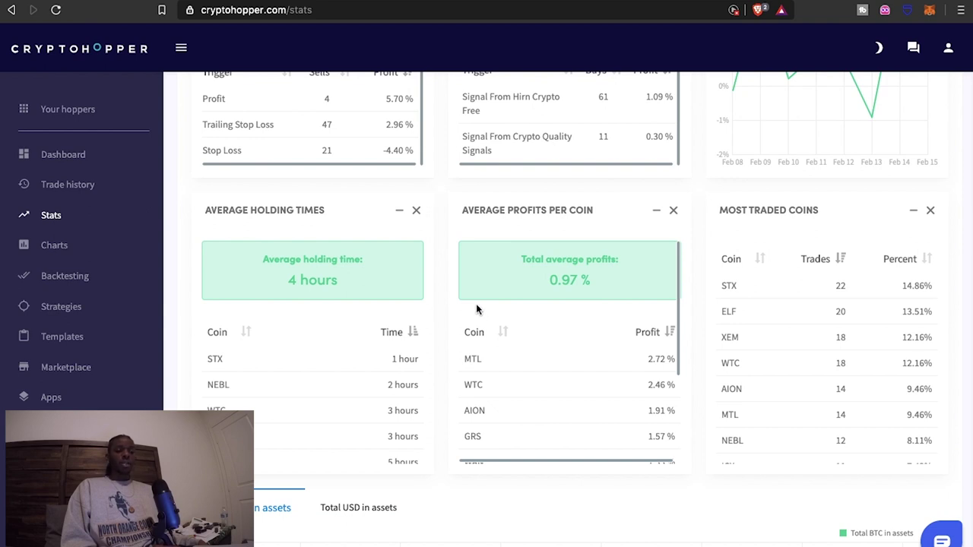
{"action": "scroll", "coordinate": [477, 309], "scroll_direction": "down", "scroll_amount": 2}
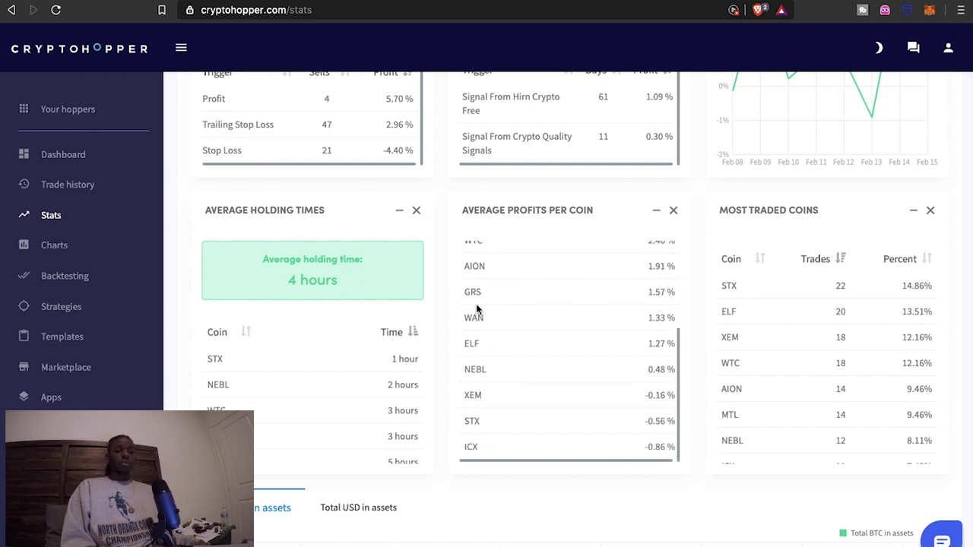
{"action": "scroll", "coordinate": [477, 309], "scroll_direction": "up", "scroll_amount": 3}
{"action": "scroll", "coordinate": [671, 356], "scroll_direction": "up", "scroll_amount": 3}
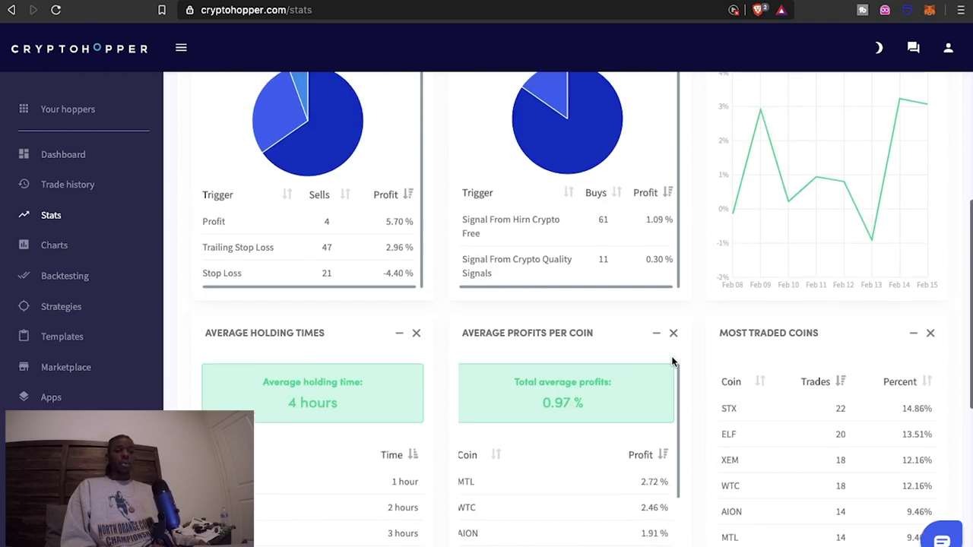
{"action": "scroll", "coordinate": [669, 171], "scroll_direction": "up", "scroll_amount": 5}
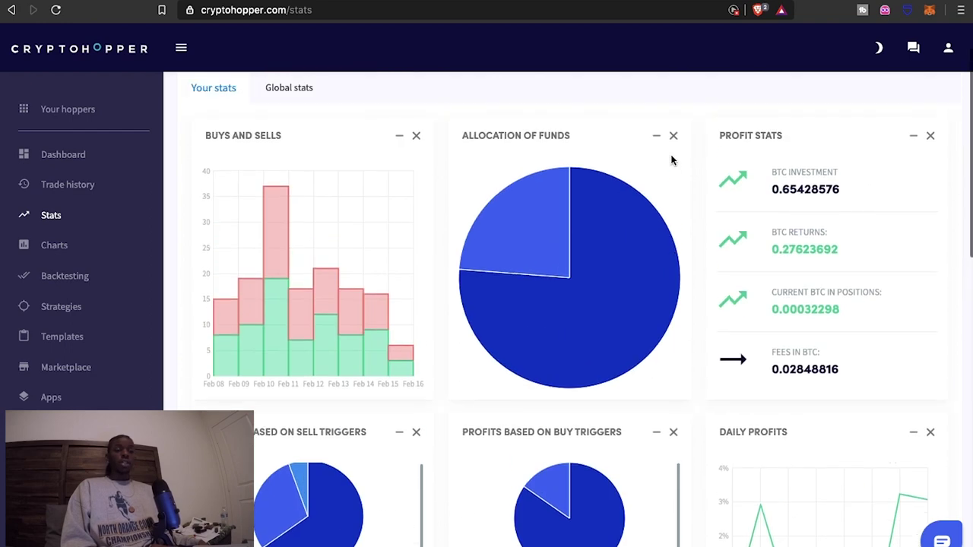